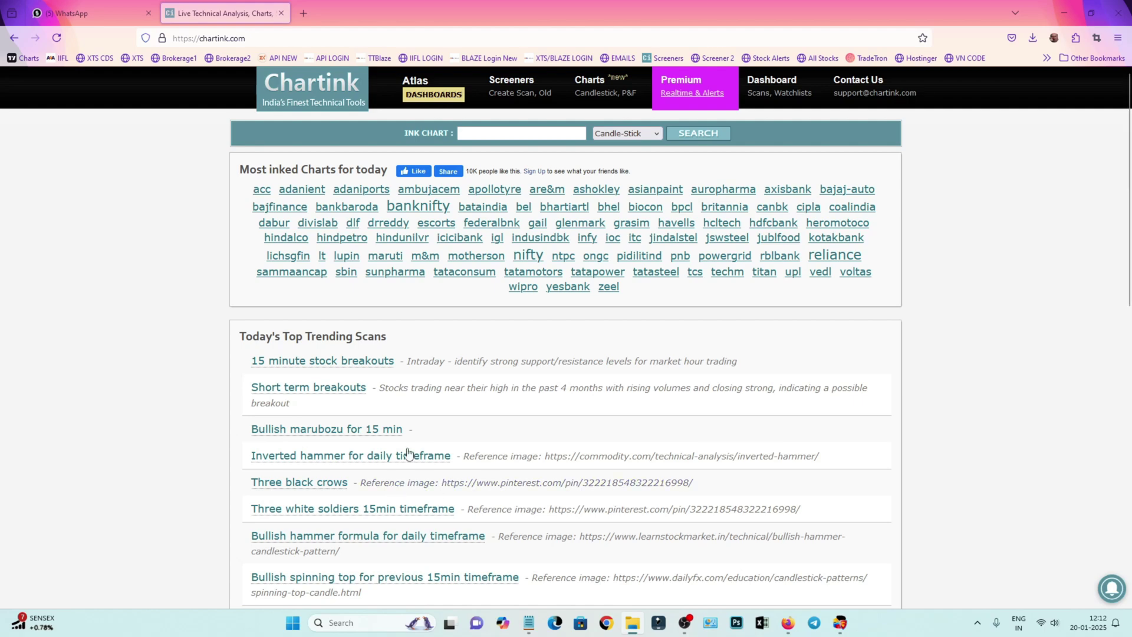
# - Open the 15 minute stock breakouts scan and start creating an alert for it, locating the optional webhook URL setting
pyautogui.click(312, 365)
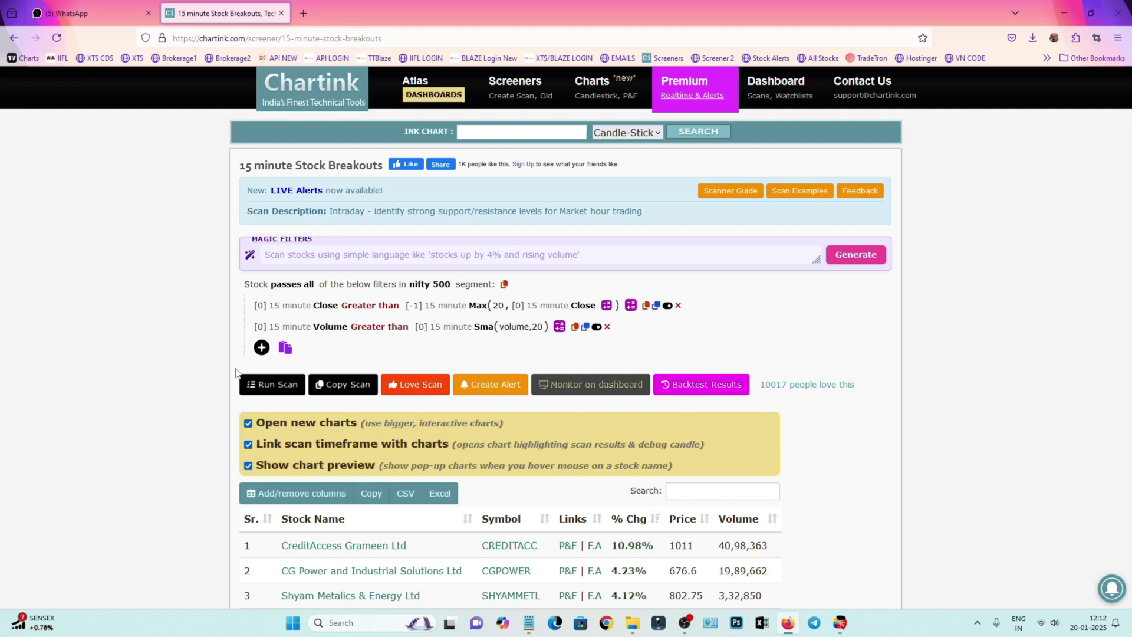
pyautogui.click(492, 386)
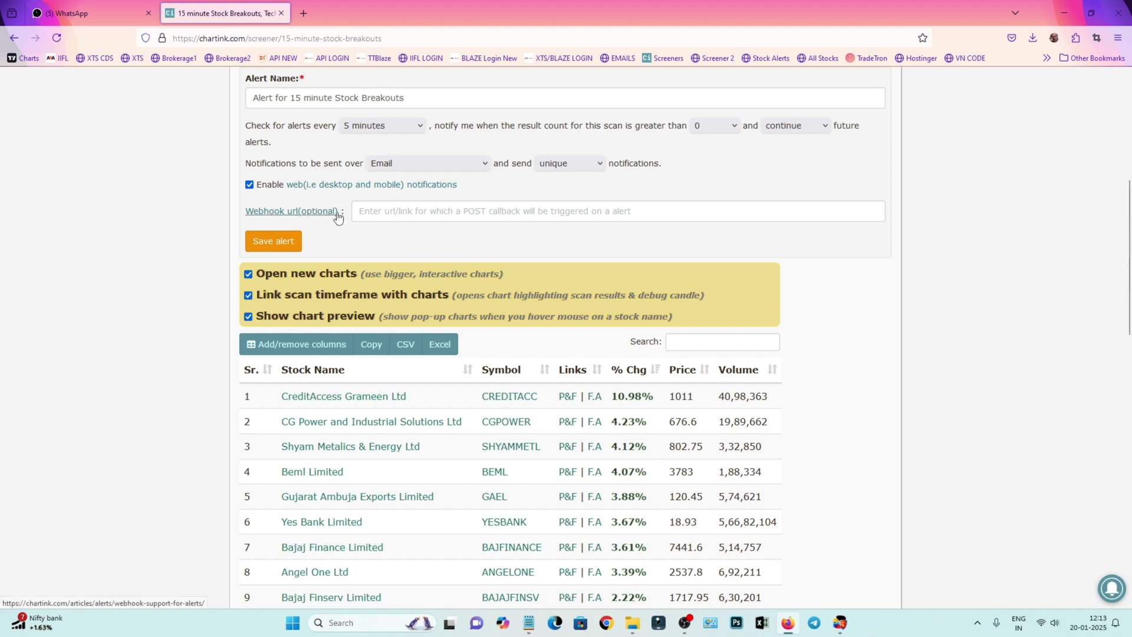
pyautogui.moveTo(345, 211); pyautogui.dragTo(263, 213)
pyautogui.click(223, 212)
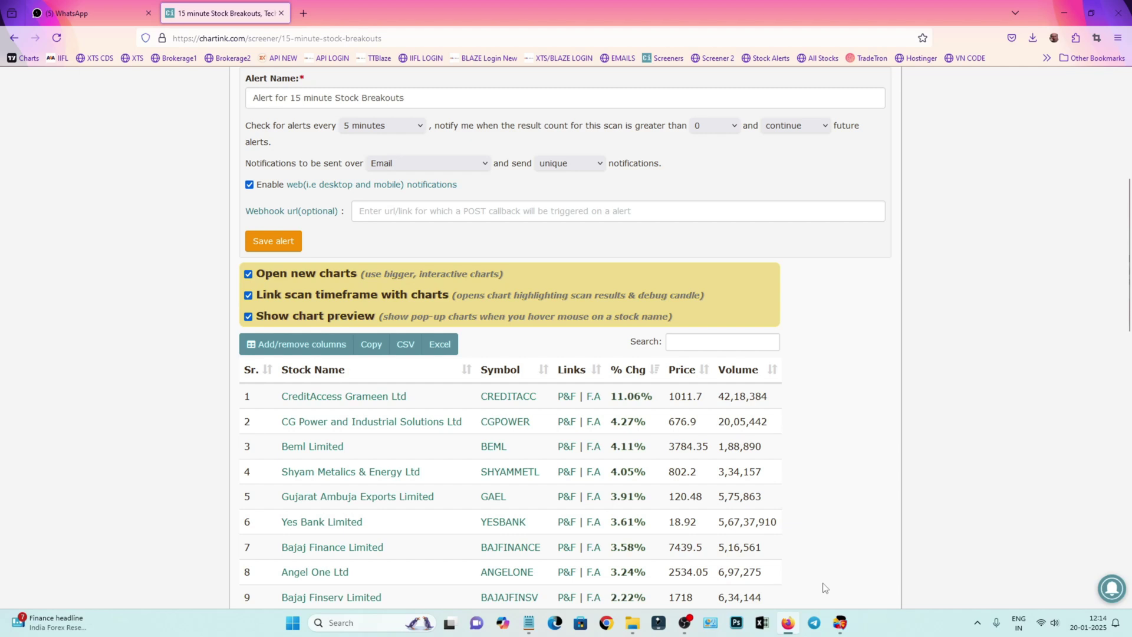
# - Switch to Stoxxo, open the Chartink Screener Settings and copy the webhook URL
pyautogui.click(839, 623)
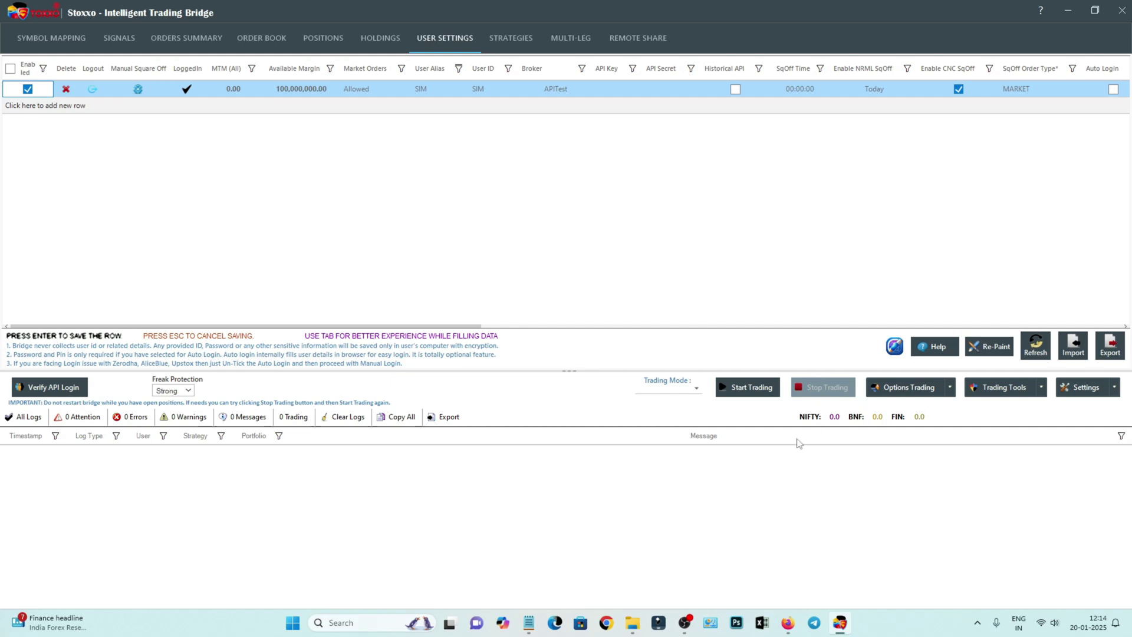
pyautogui.click(988, 394)
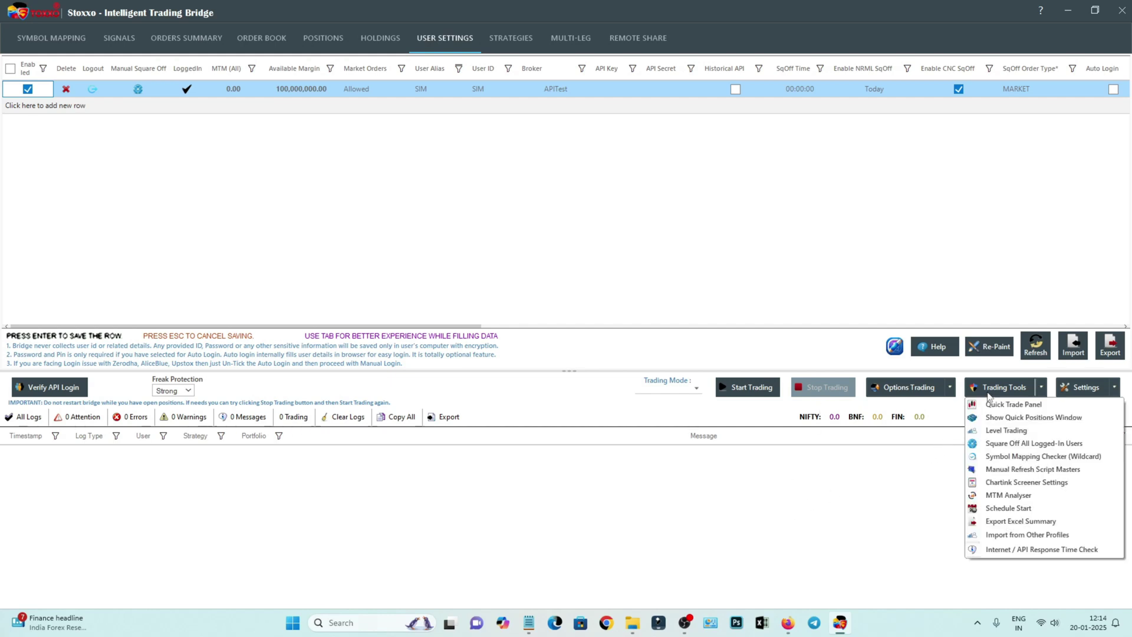
pyautogui.click(990, 483)
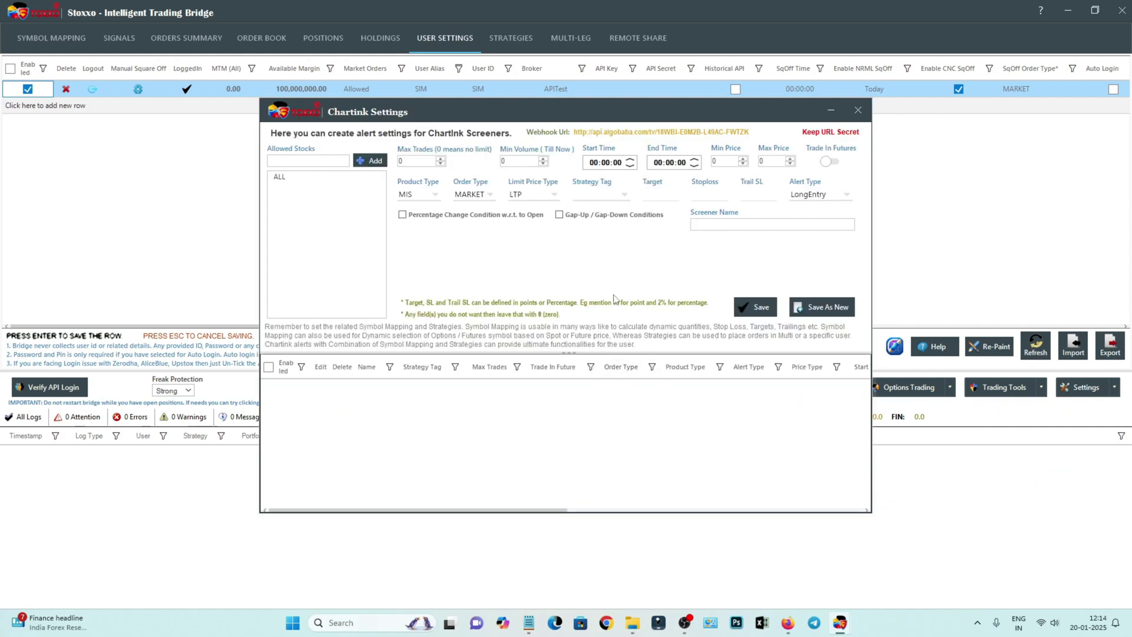
pyautogui.moveTo(576, 136); pyautogui.dragTo(732, 138)
pyautogui.hotkey('ctrl', 'c')
pyautogui.rightClick(576, 134)
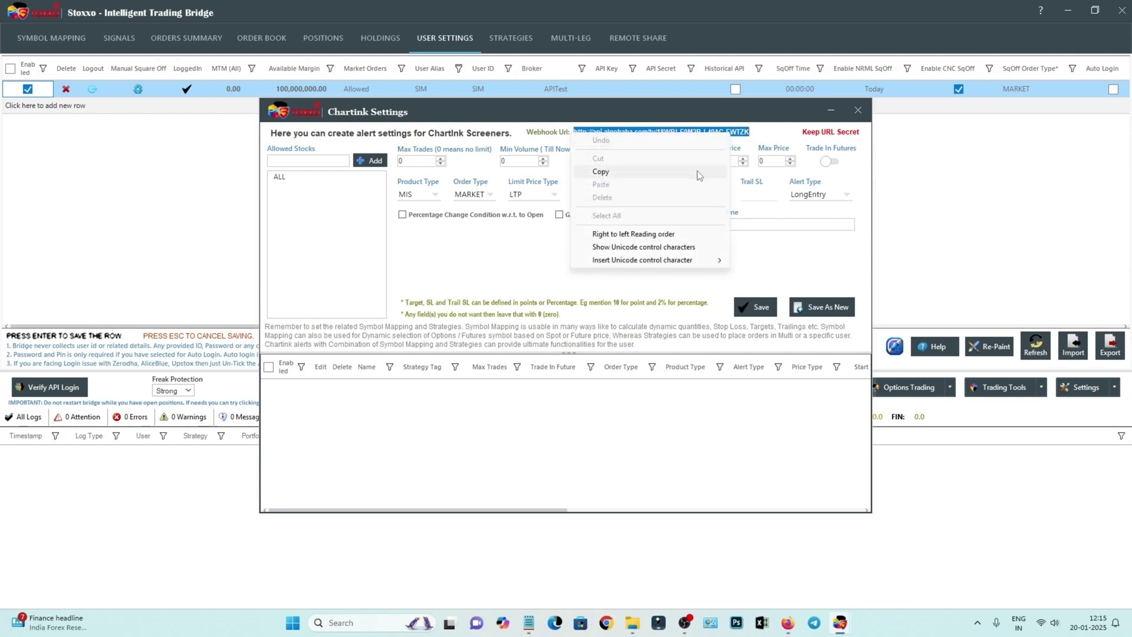
pyautogui.click(697, 171)
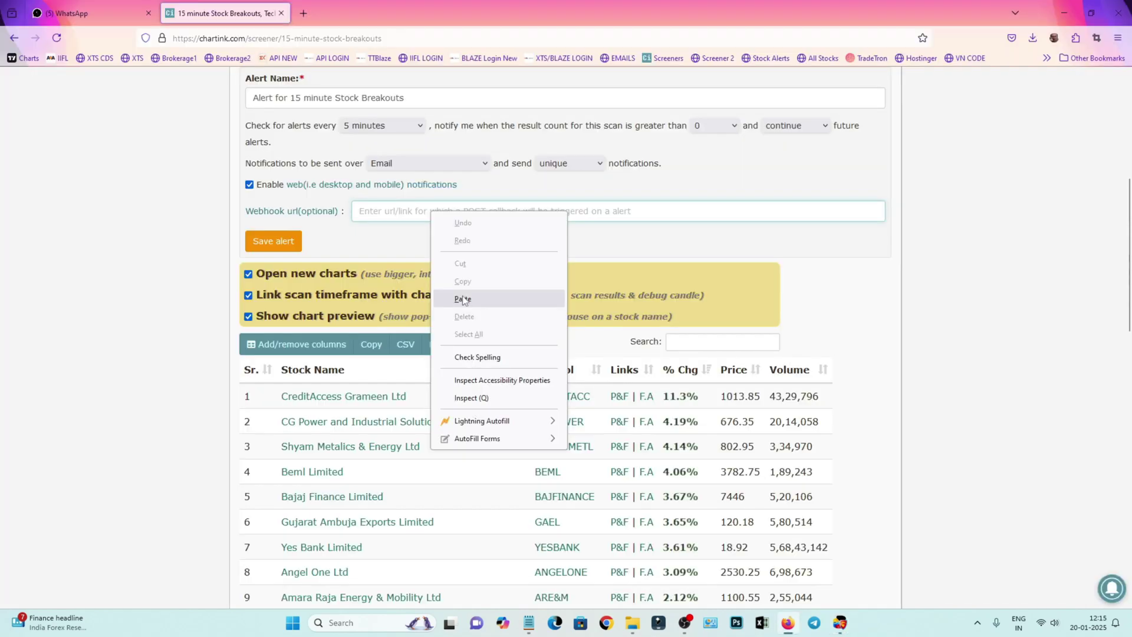
# - Paste the copied webhook URL into the Chartink alert's webhook setting in the browser and save the alert
pyautogui.click(462, 299)
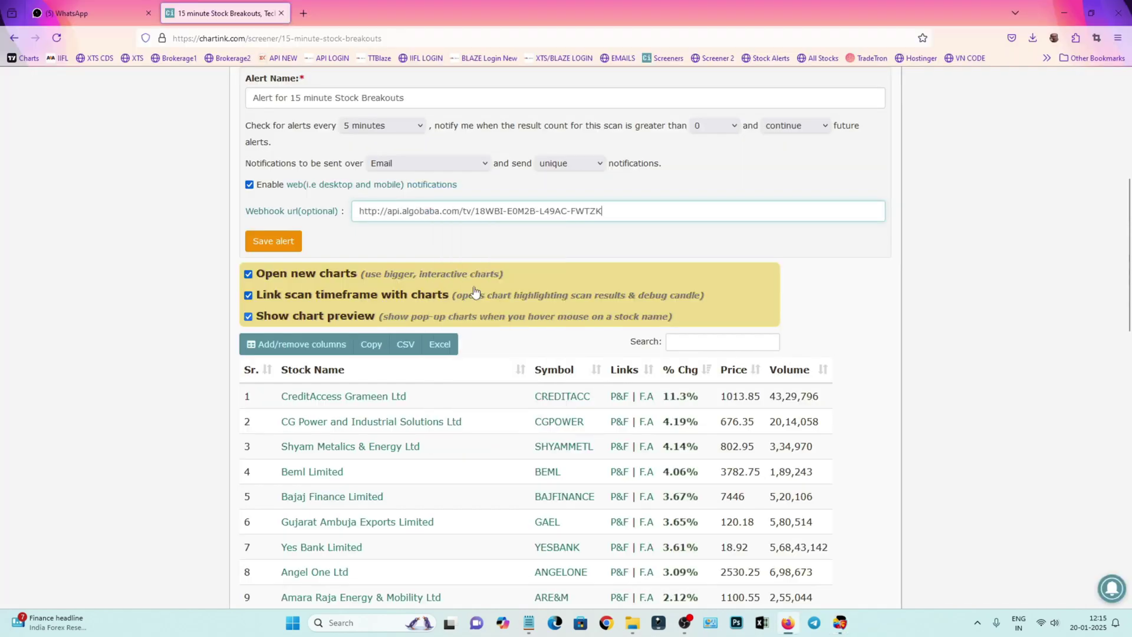
pyautogui.click(284, 247)
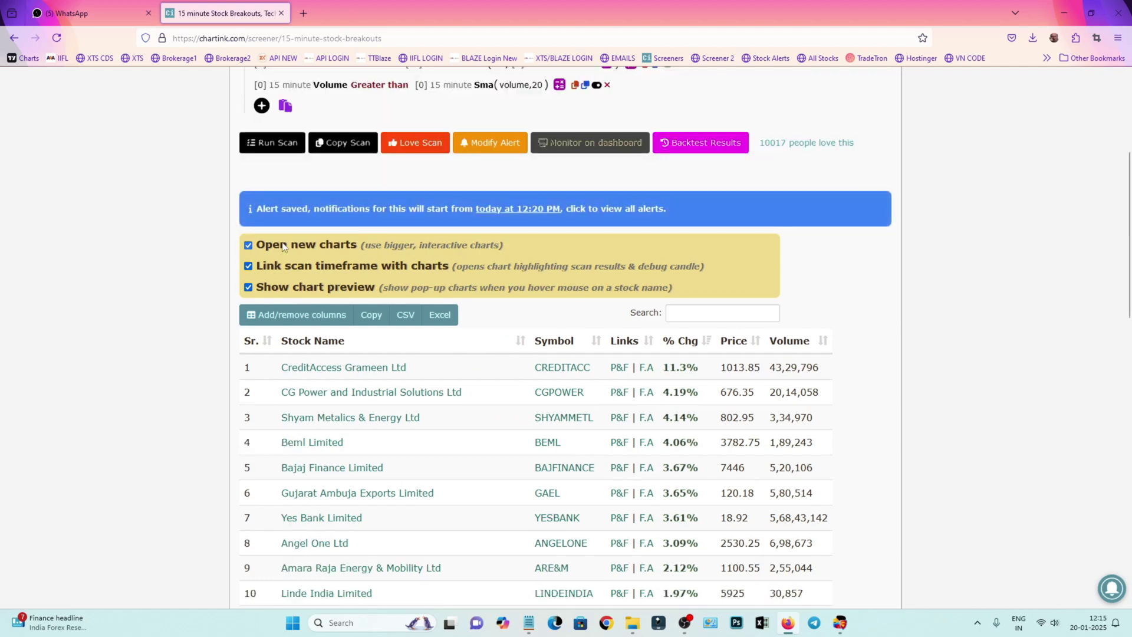
# - Copy the scan title "15 minute Stock Breakouts" and enter it as the screener name in Stoxxo's Chartink Settings
pyautogui.scroll(2, 283, 247)
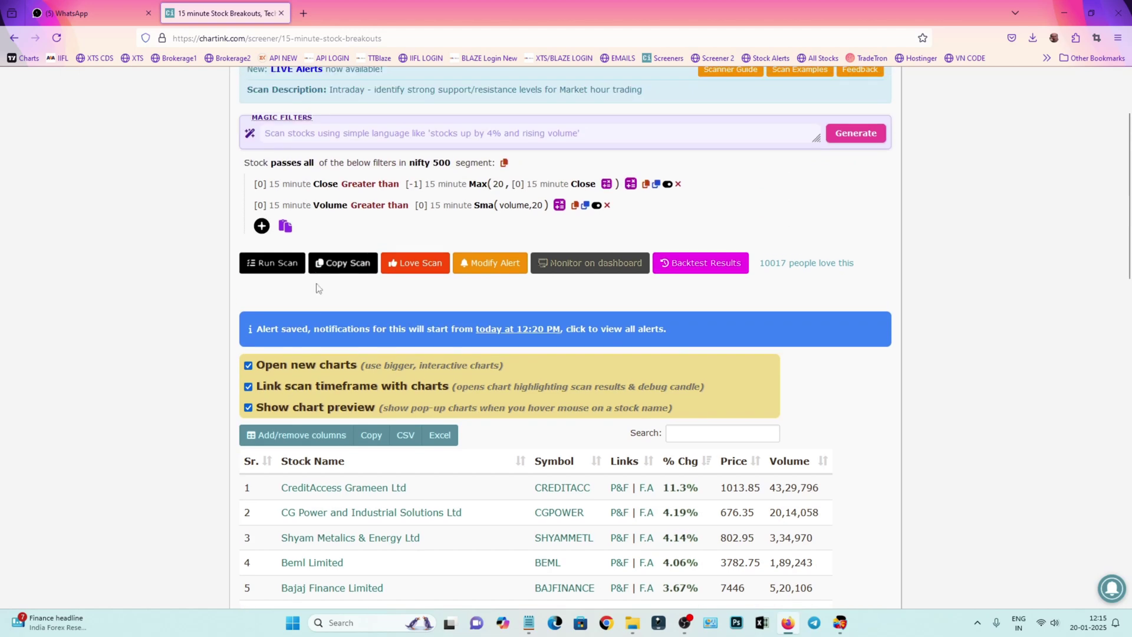
pyautogui.scroll(2, 305, 329)
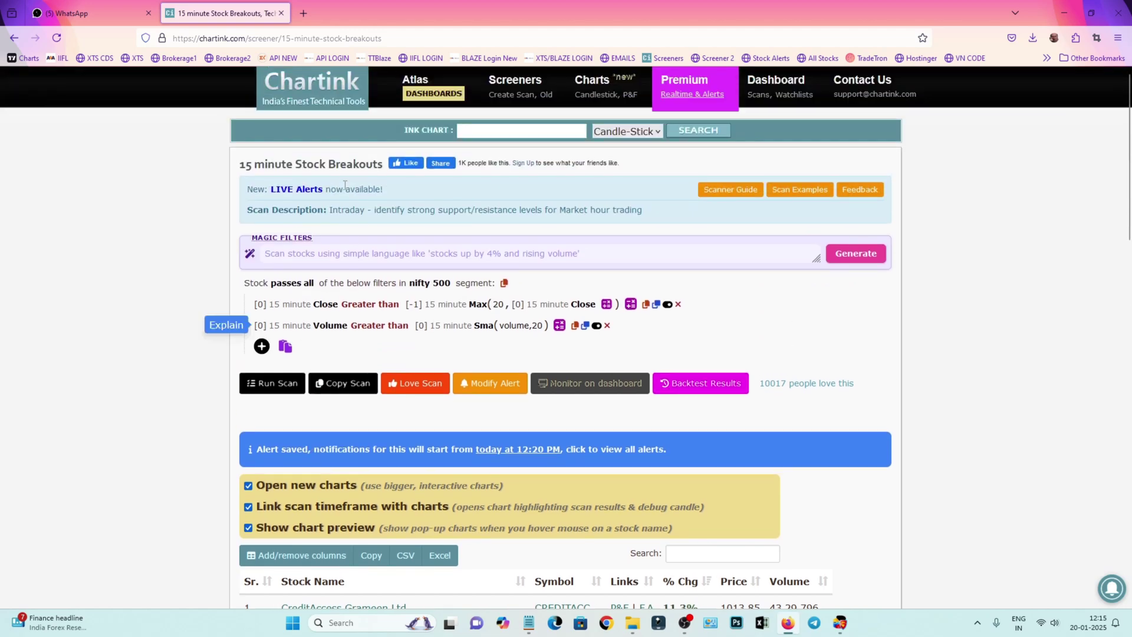
pyautogui.tripleClick(293, 163)
pyautogui.rightClick(282, 165)
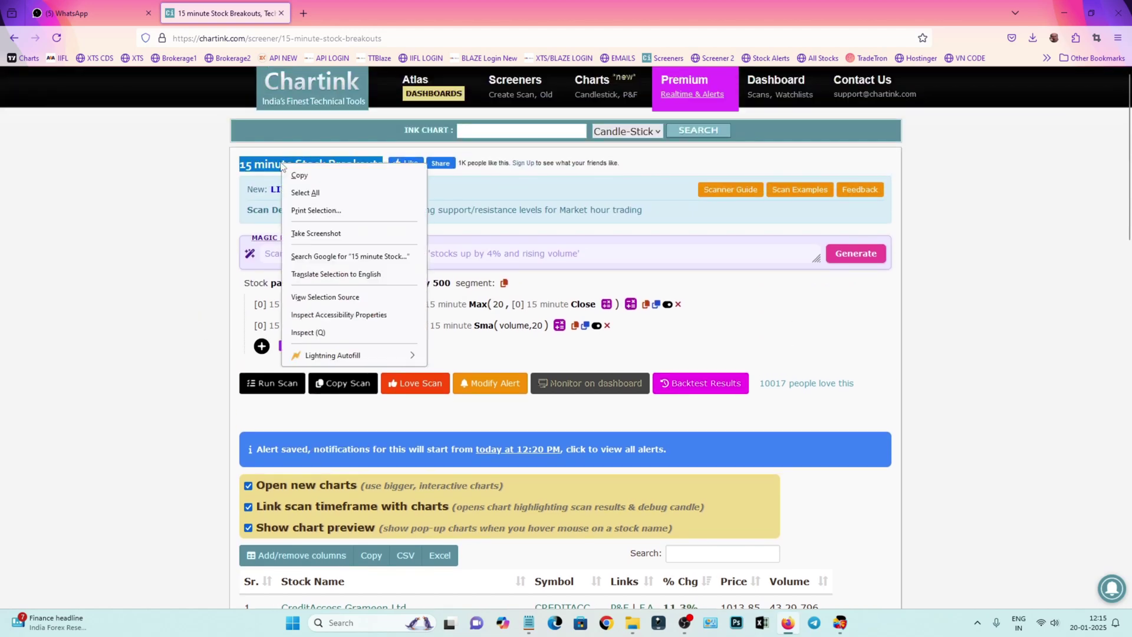
pyautogui.click(321, 176)
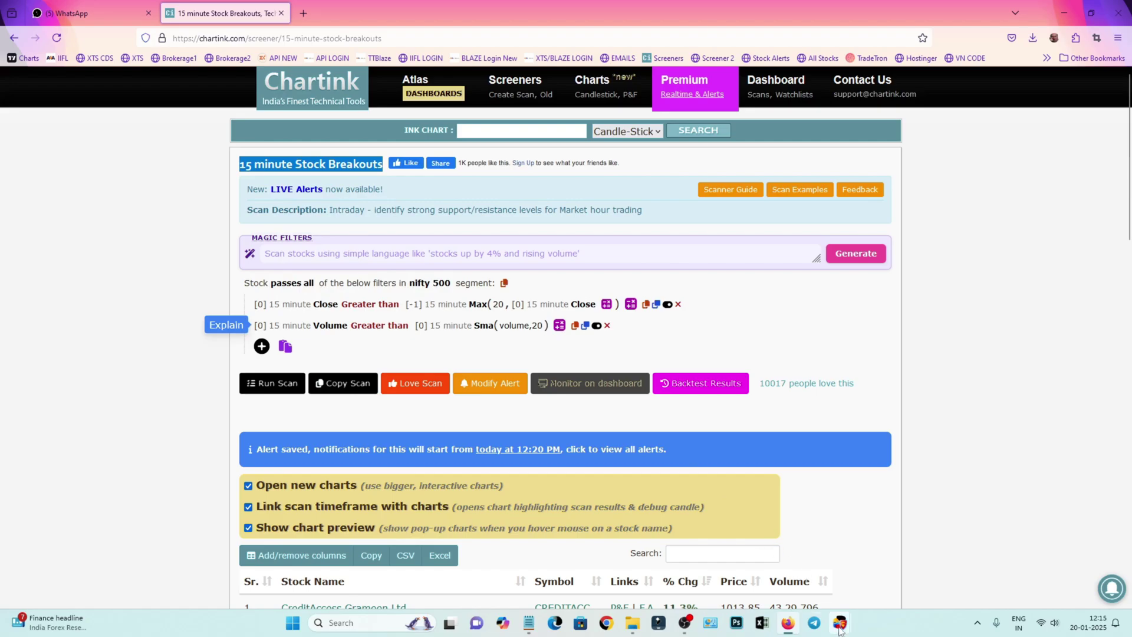
pyautogui.moveTo(839, 623)
pyautogui.click(843, 553)
pyautogui.click(721, 224)
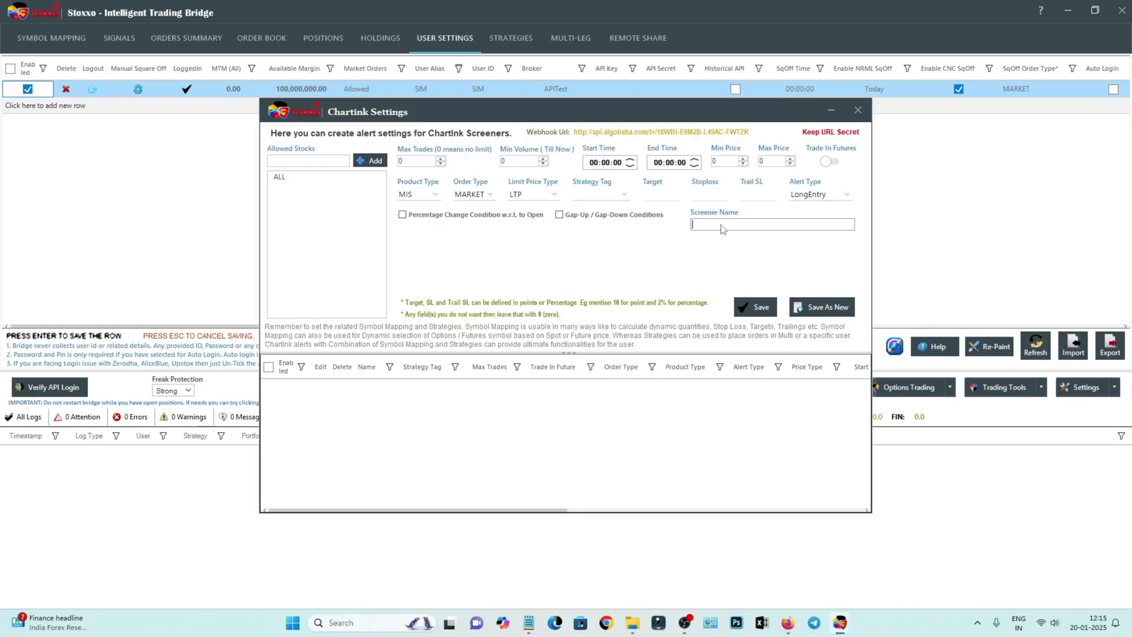
pyautogui.hotkey('ctrl', 'v')
# - Set the screener's start time to 09:15:00, end time to 03:15:00 and minimum price to 1
pyautogui.click(426, 161)
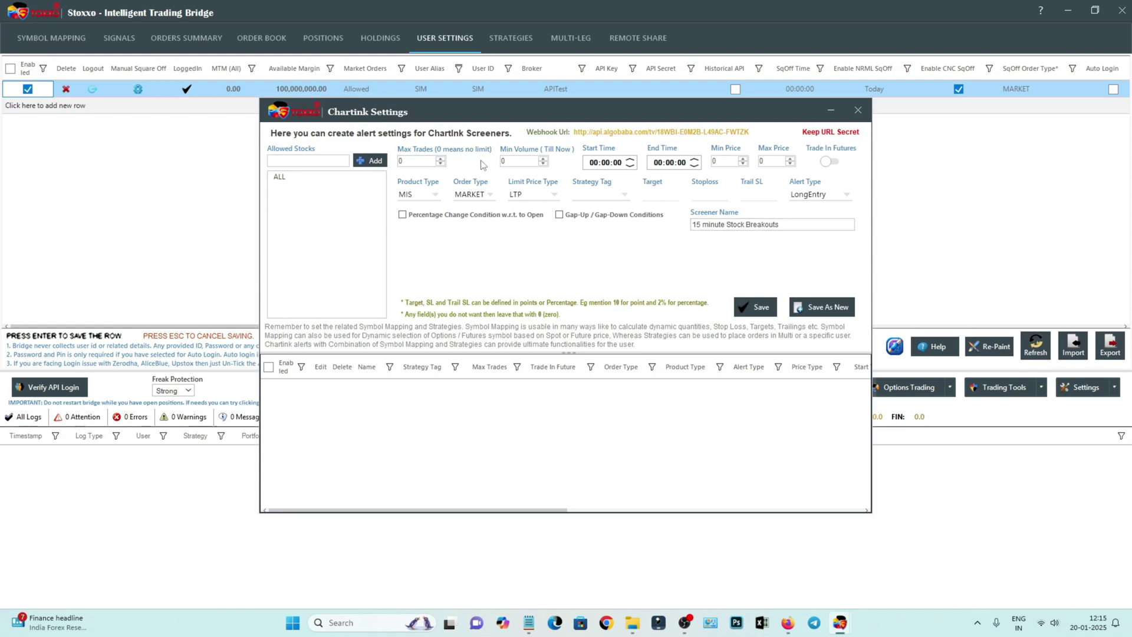
pyautogui.click(515, 160)
pyautogui.press('Tab')
pyautogui.write('0915')
pyautogui.press('Tab')
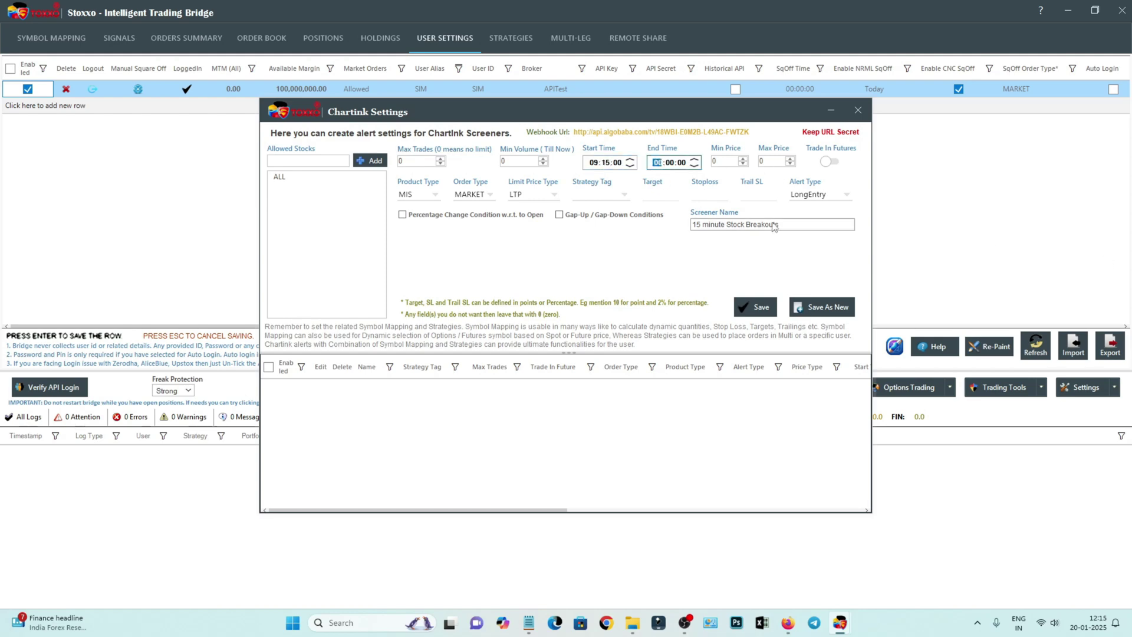
pyautogui.write('03:15')
pyautogui.click(719, 161)
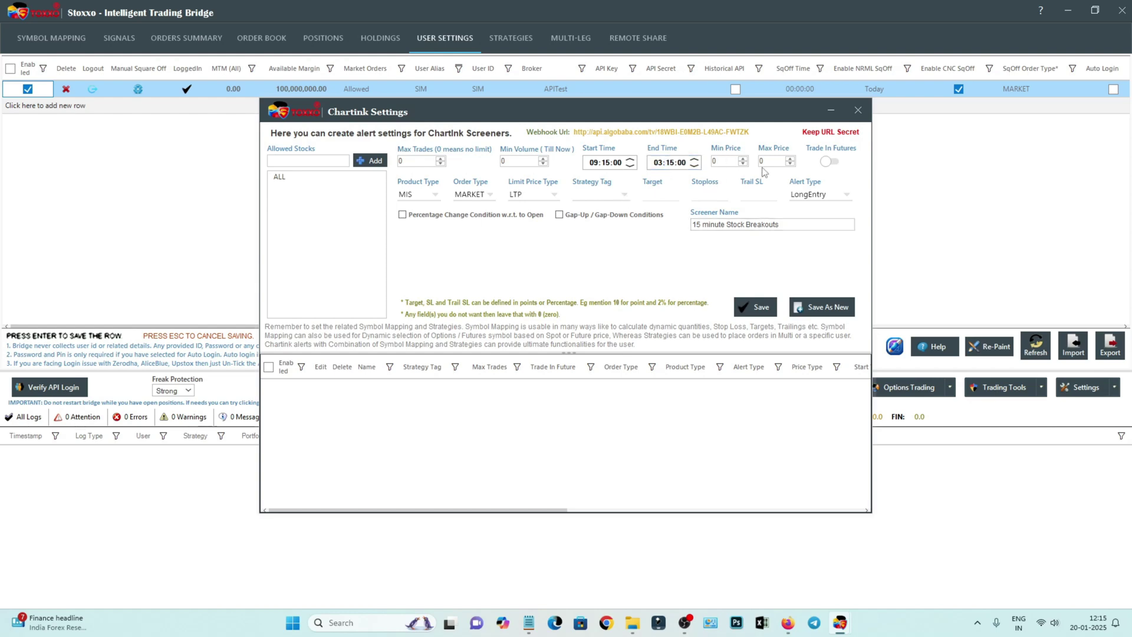
pyautogui.press('BackSpace')
pyautogui.write('1')
# - Keep product type MIS and order type MARKET, and assign the CHARTINK strategy tag
pyautogui.click(431, 197)
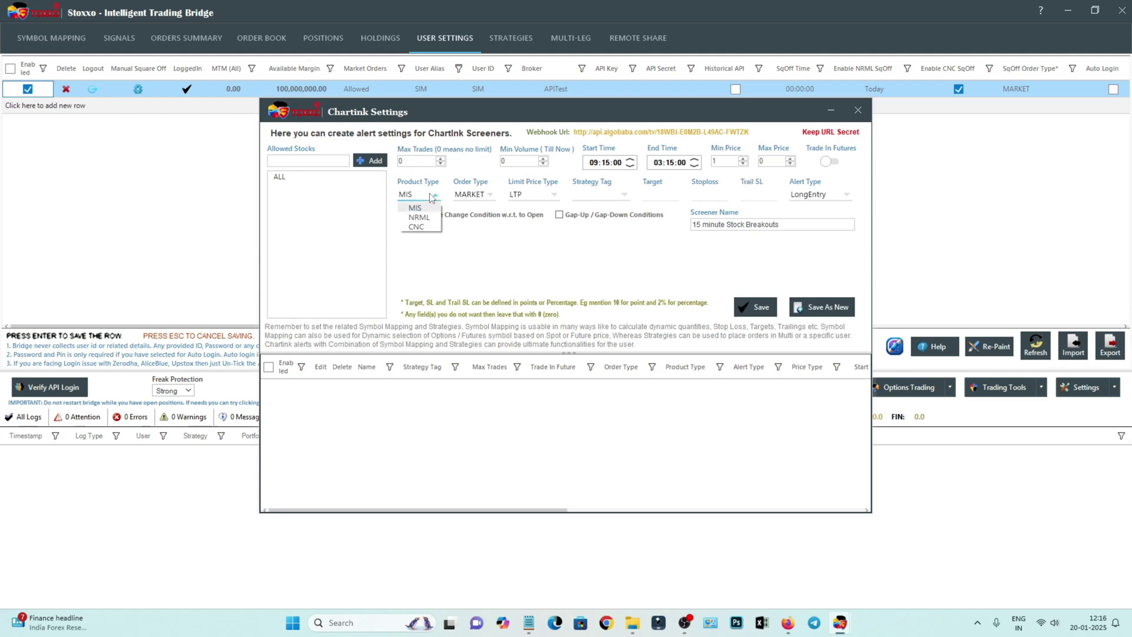
pyautogui.click(470, 197)
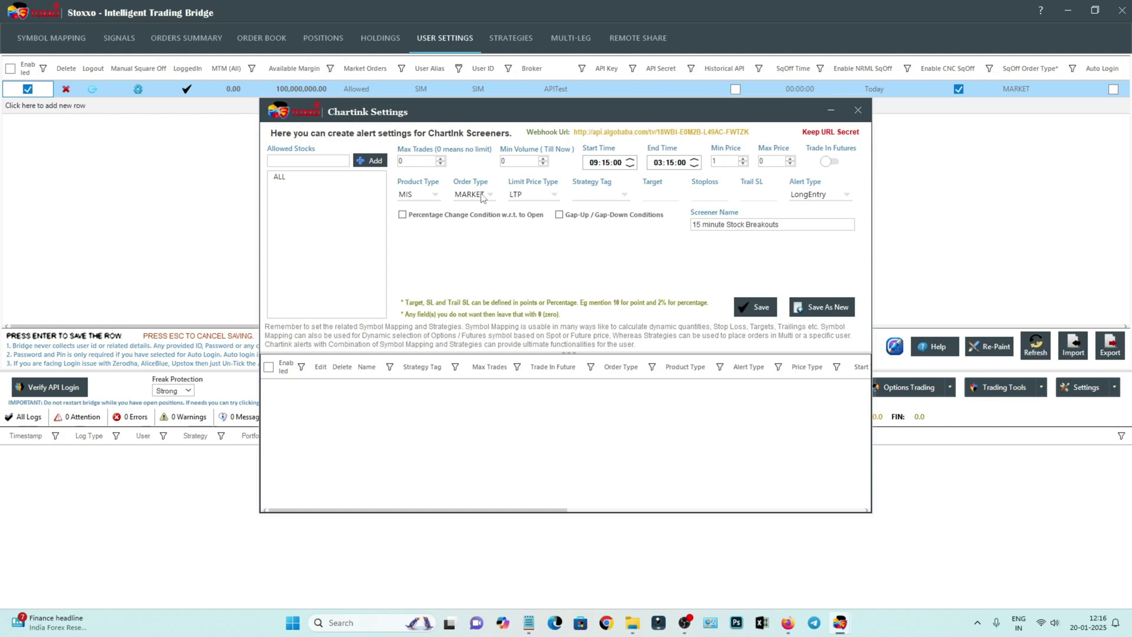
pyautogui.click(593, 197)
pyautogui.click(593, 198)
pyautogui.click(593, 199)
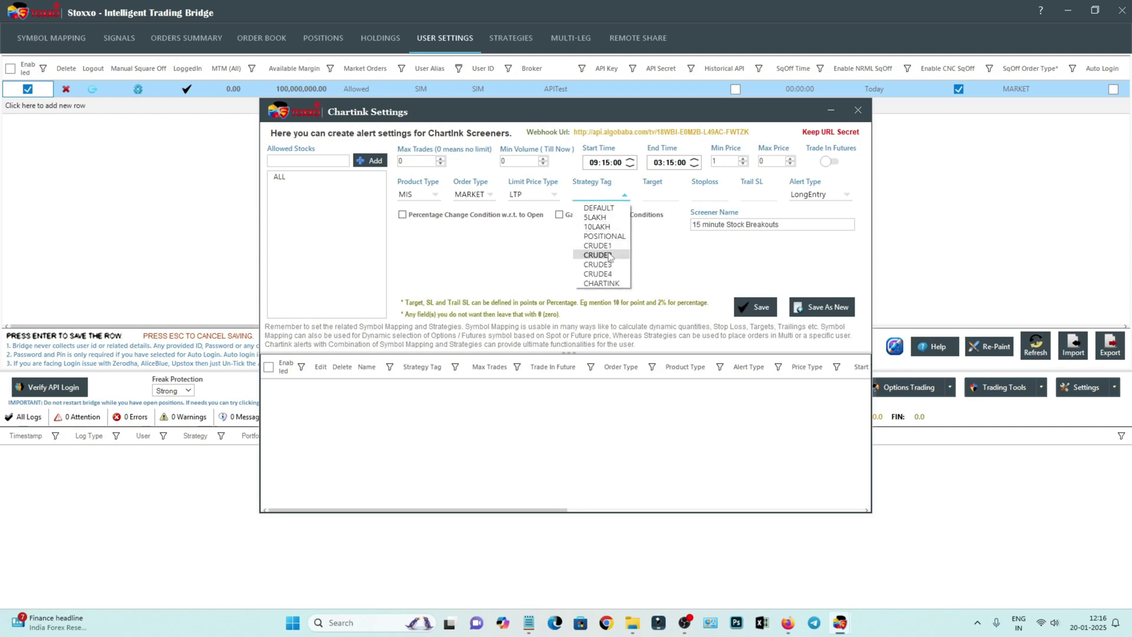
pyautogui.click(607, 284)
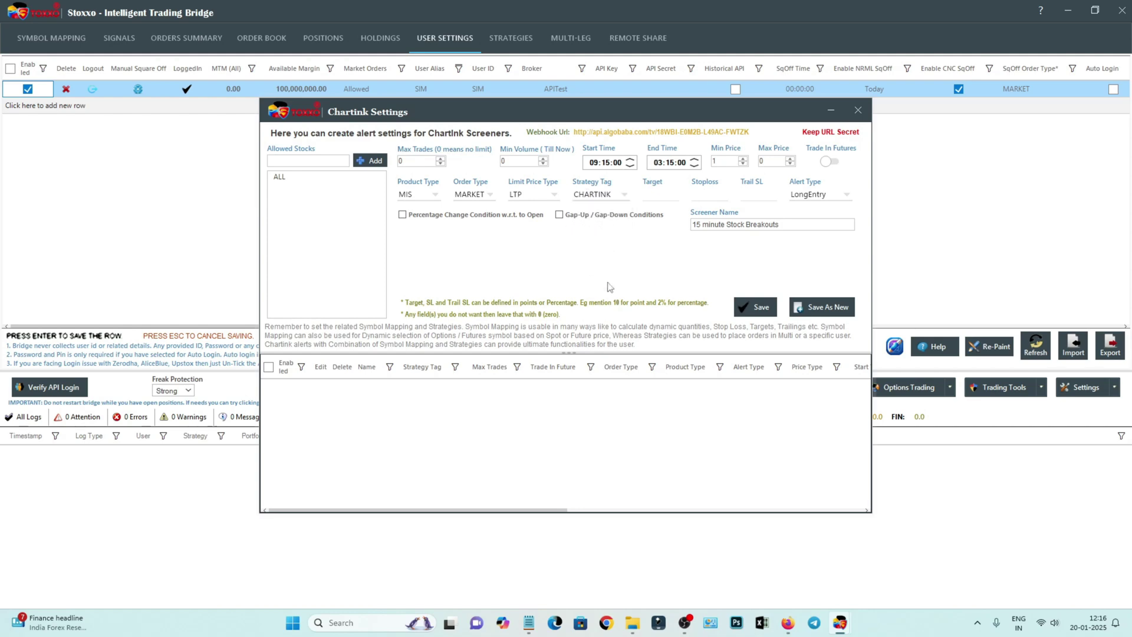
# - Set both the target and the stoploss to 2% and try to save the screener settings
pyautogui.click(656, 195)
pyautogui.write('2%')
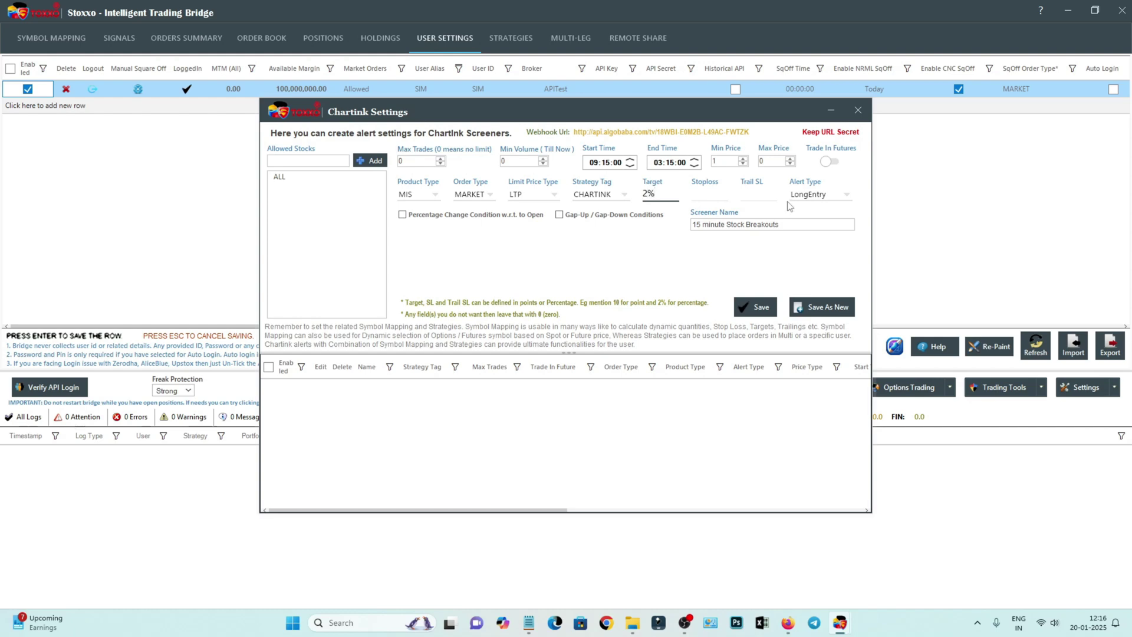
pyautogui.click(700, 193)
pyautogui.write('2%')
pyautogui.click(750, 192)
pyautogui.click(753, 309)
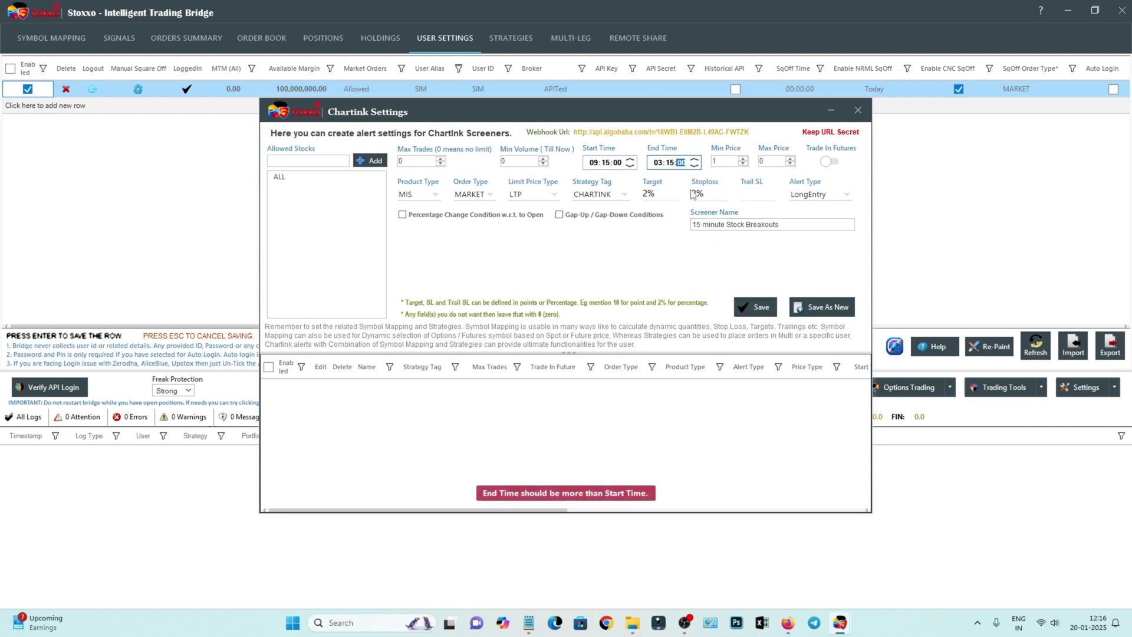
# - Change the screener's end time to 15:15:00 and save the record
pyautogui.click(659, 165)
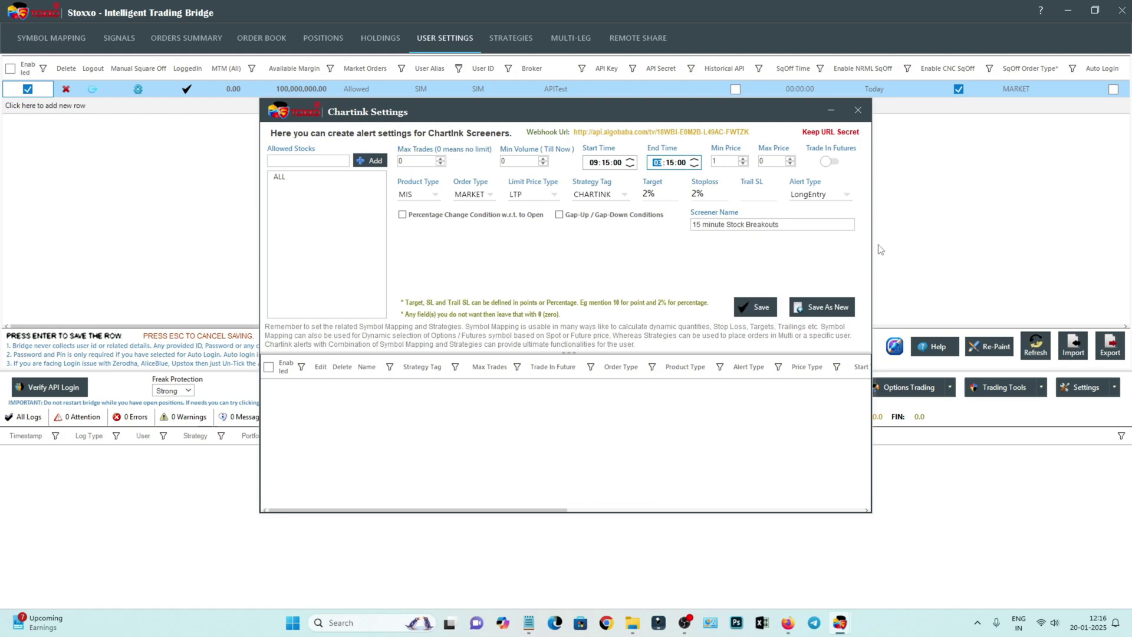
pyautogui.write('15')
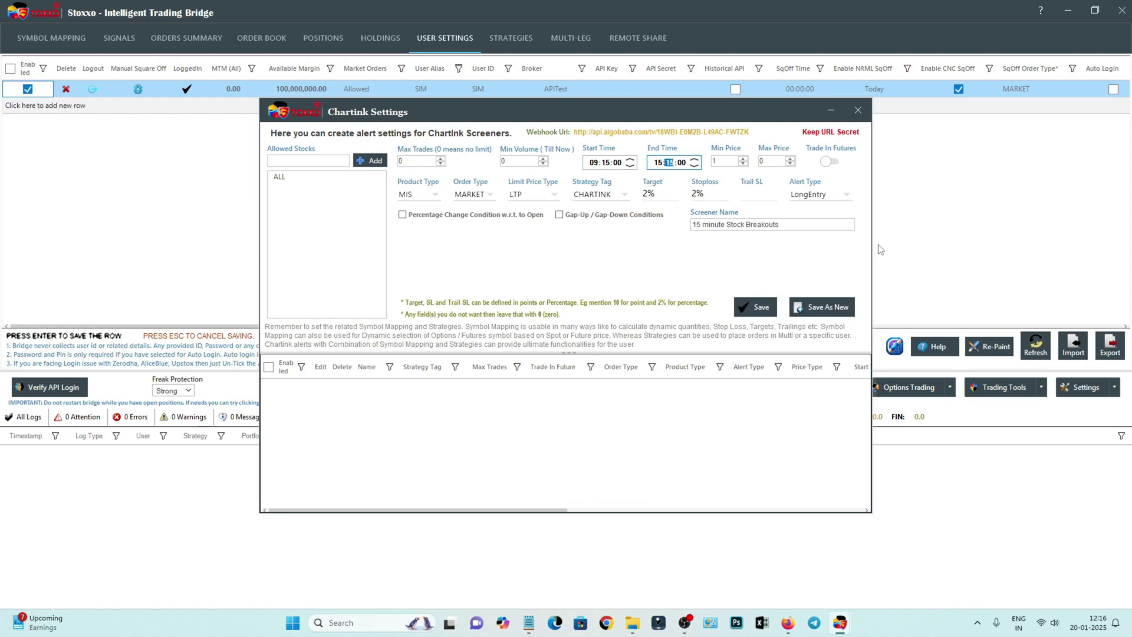
pyautogui.click(756, 309)
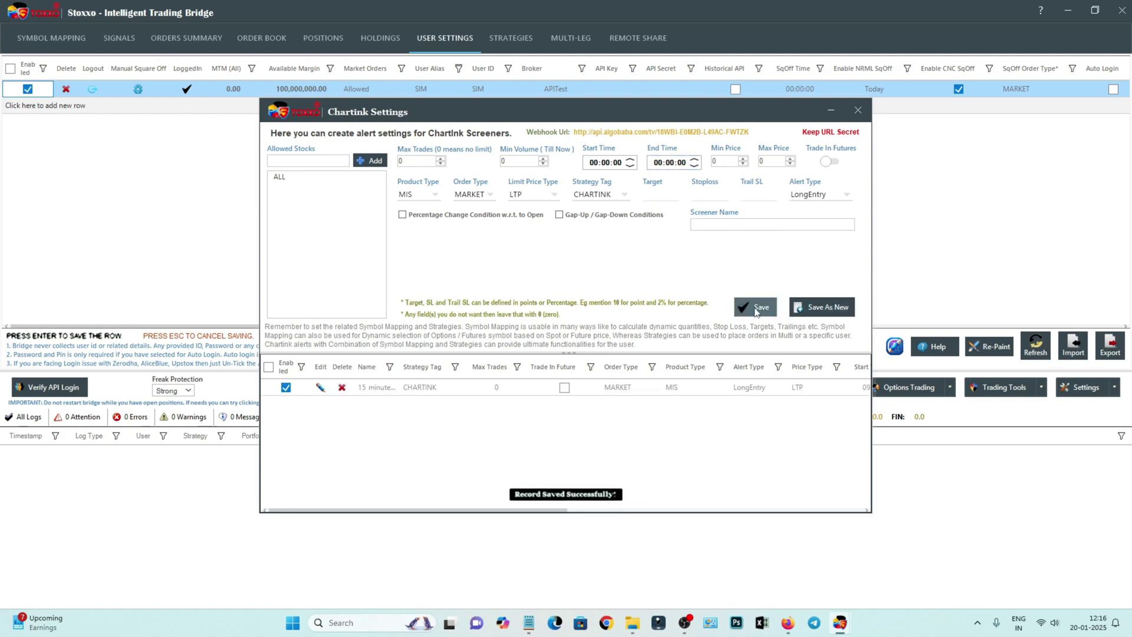
# - Close the Chartink Settings, include the CHARTINK strategy tag in the existing * symbol mapping and save the symbol
pyautogui.click(866, 117)
pyautogui.click(65, 41)
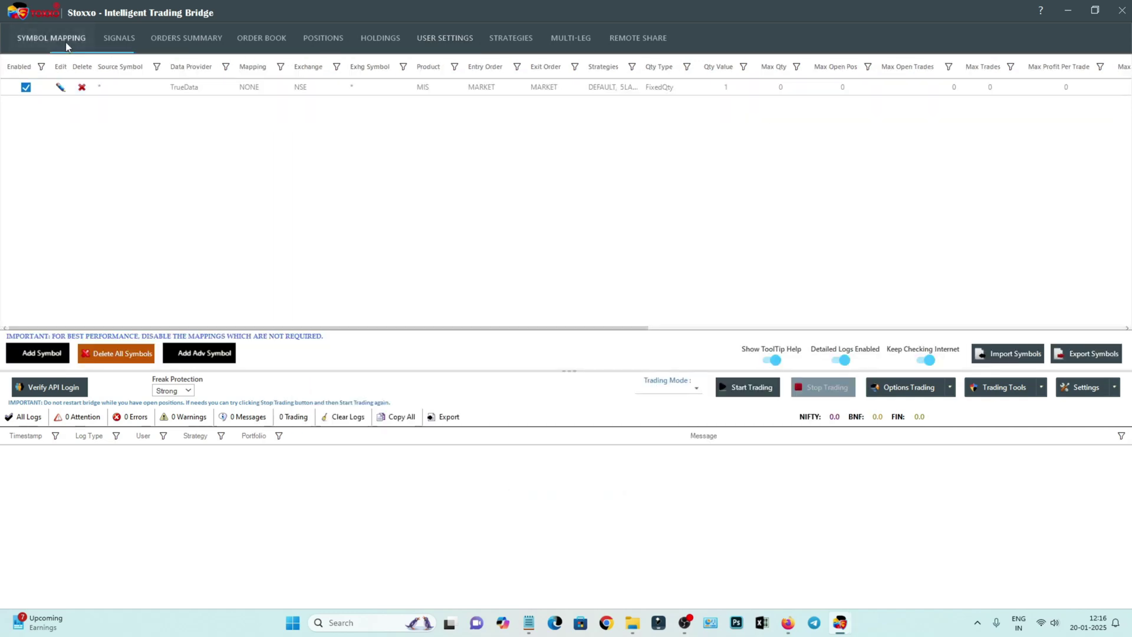
pyautogui.click(61, 87)
pyautogui.click(640, 259)
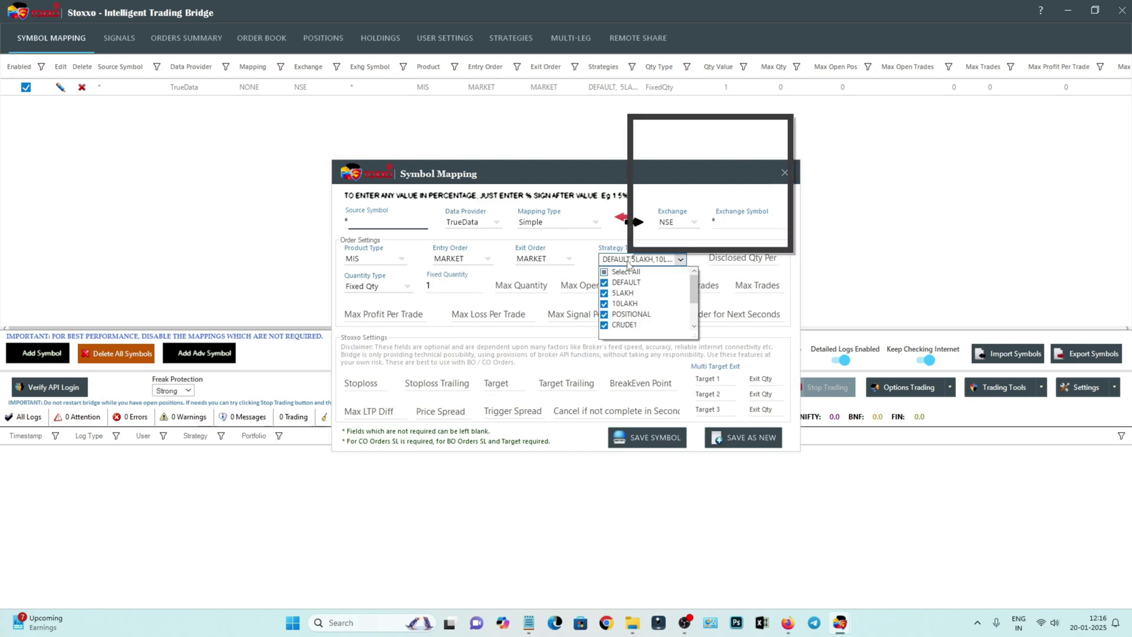
pyautogui.scroll(-5, 630, 306)
pyautogui.click(605, 325)
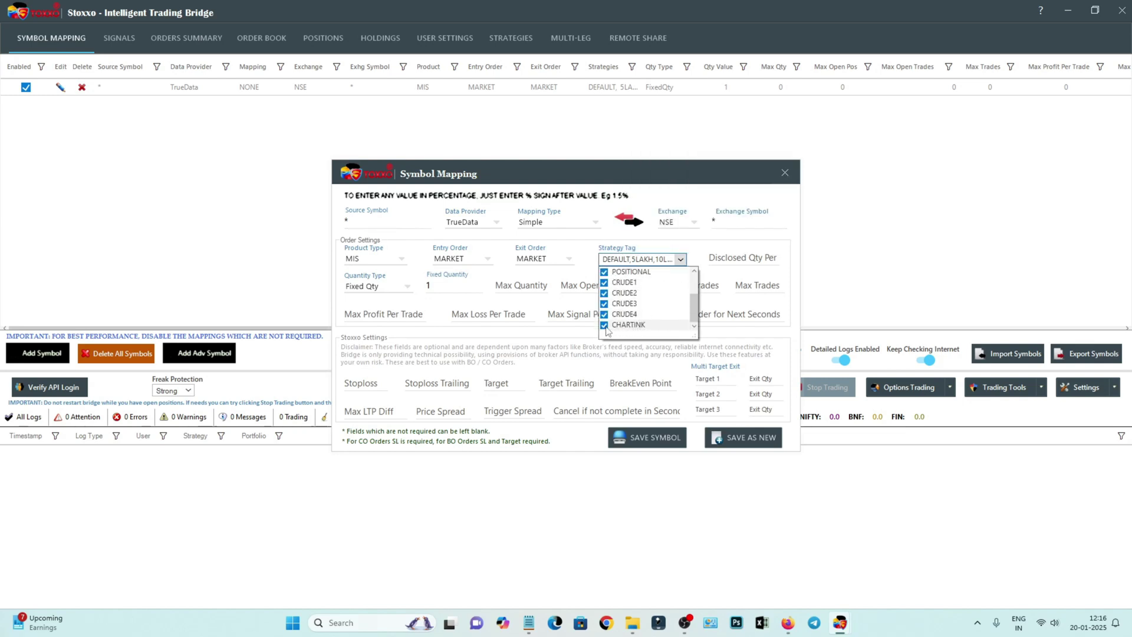
pyautogui.click(647, 436)
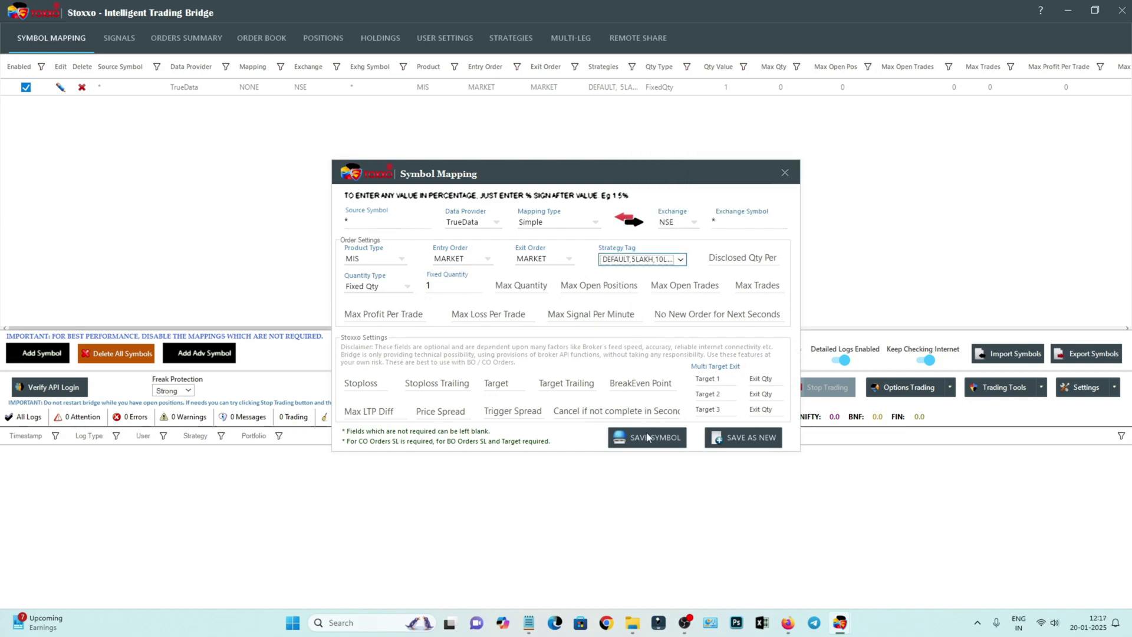
pyautogui.click(647, 437)
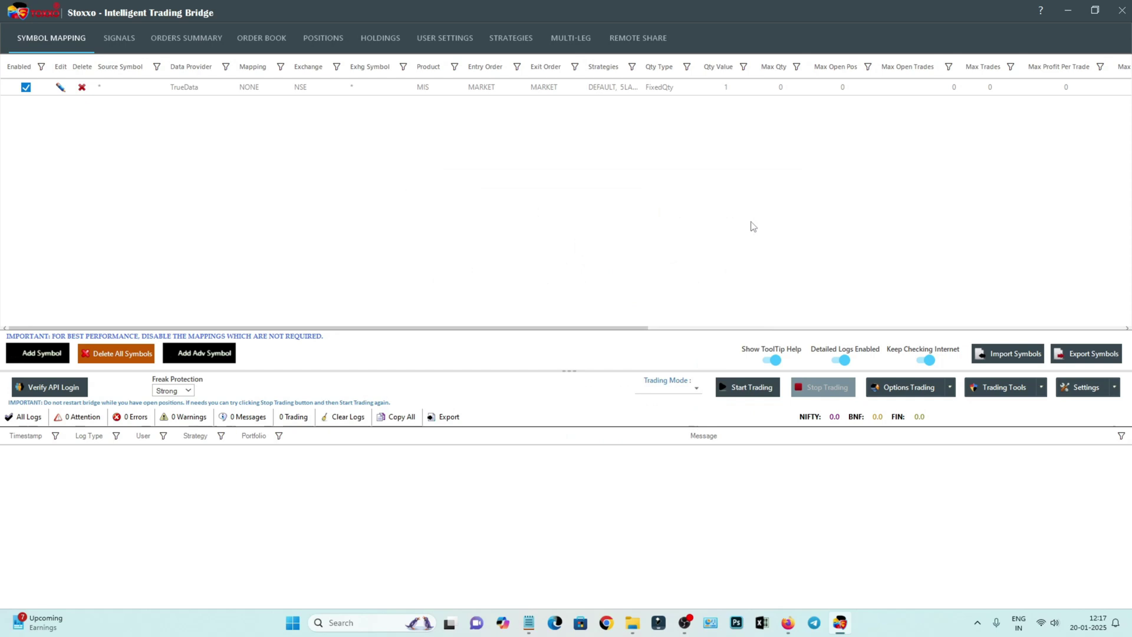
# - Return to the user settings, set the trading mode to Live and start trading
pyautogui.click(462, 41)
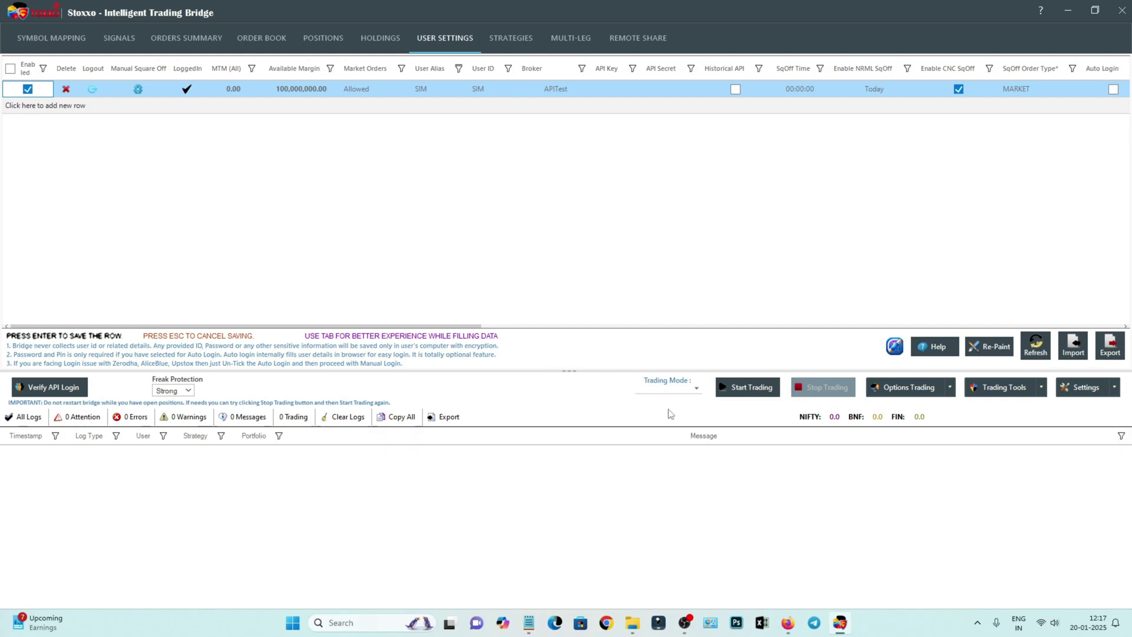
pyautogui.click(696, 389)
pyautogui.click(688, 401)
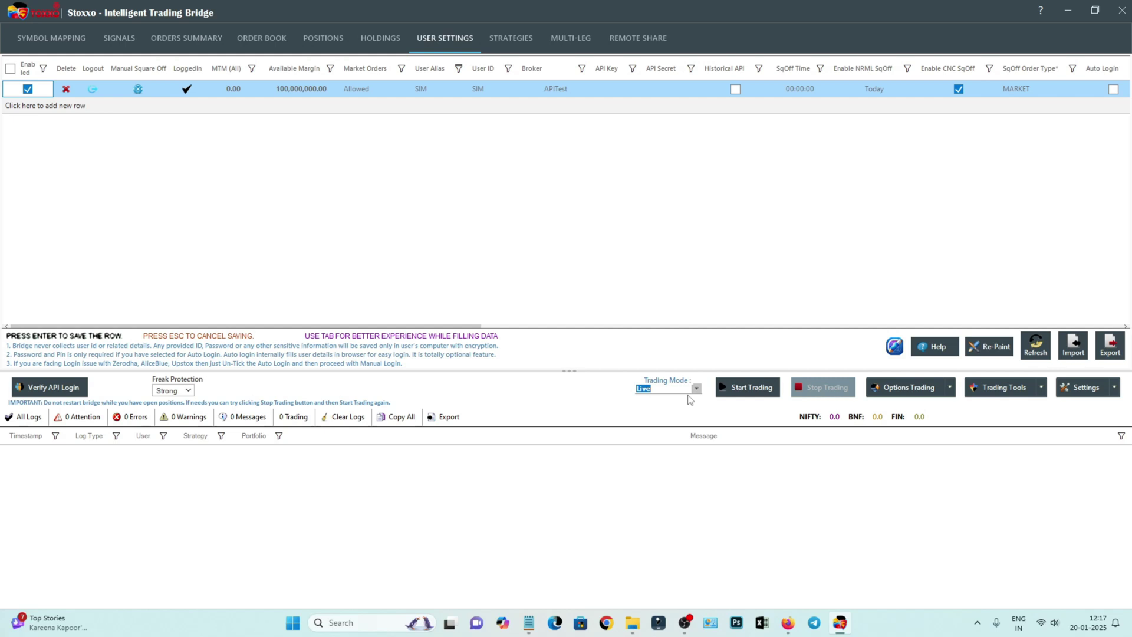
pyautogui.click(745, 387)
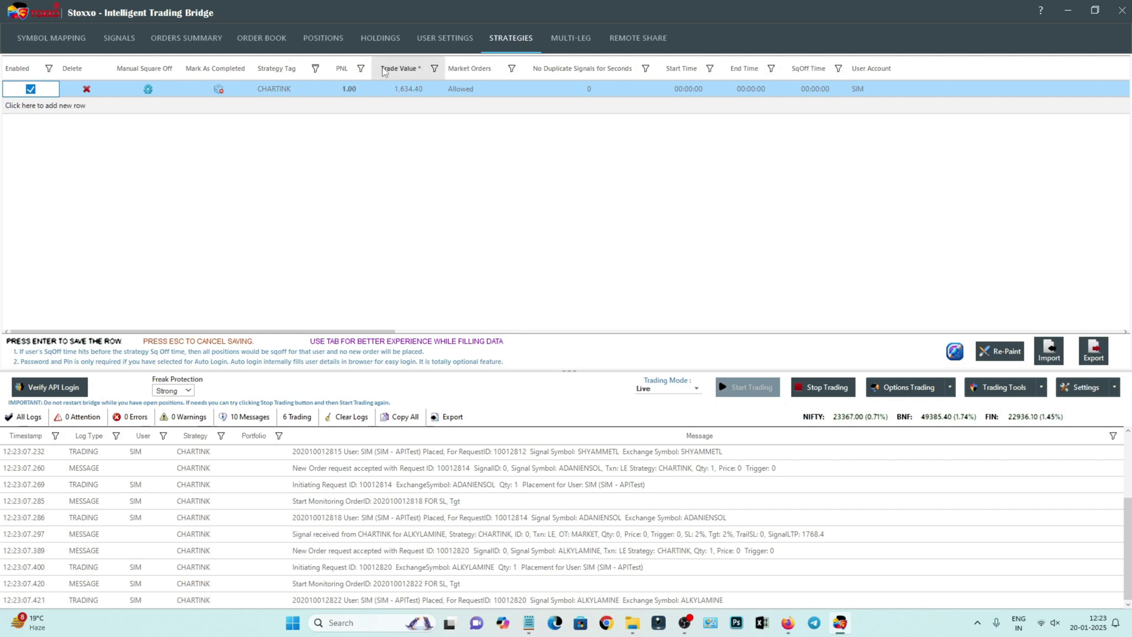
# - Review the positions and the log of received Chartink signals and orders, and return to the scan page in the browser
pyautogui.click(335, 43)
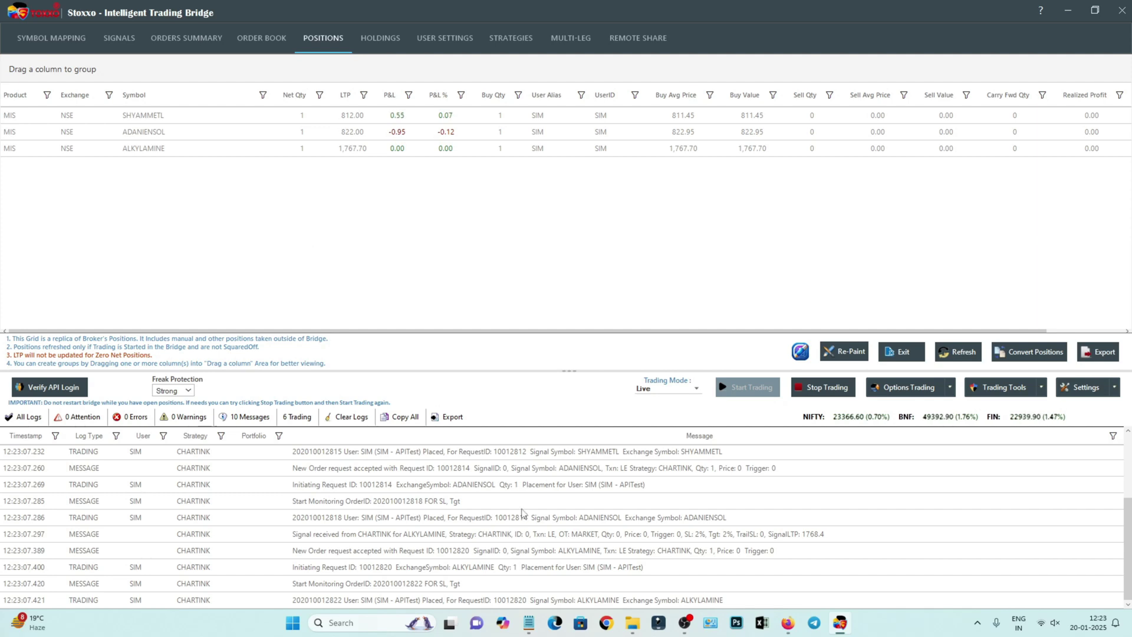
pyautogui.scroll(2, 528, 499)
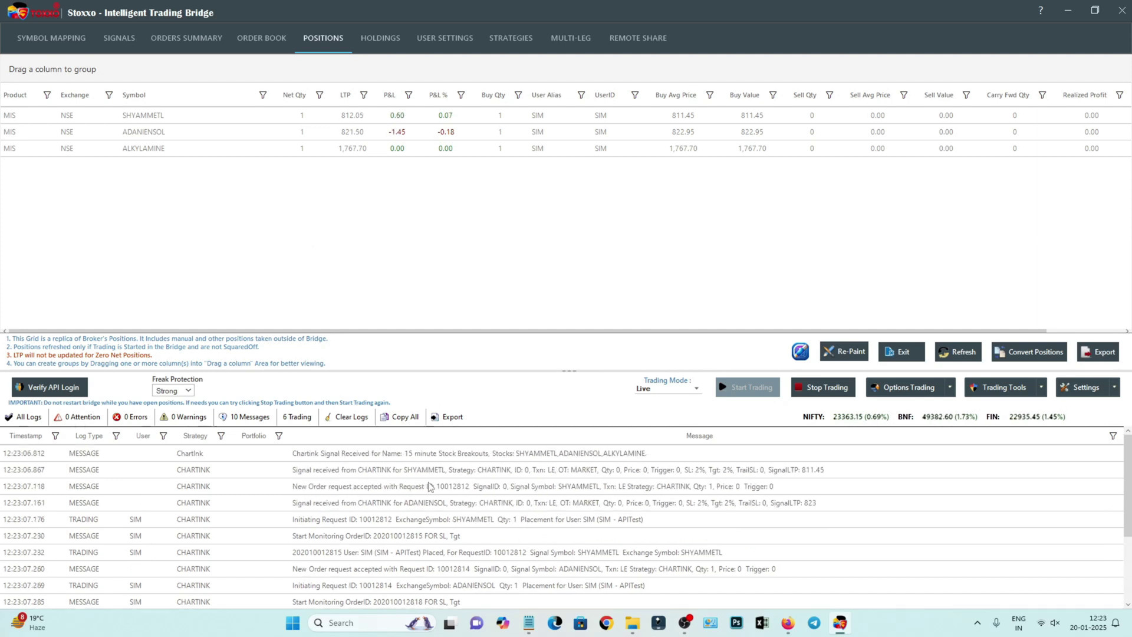
pyautogui.scroll(-2, 412, 490)
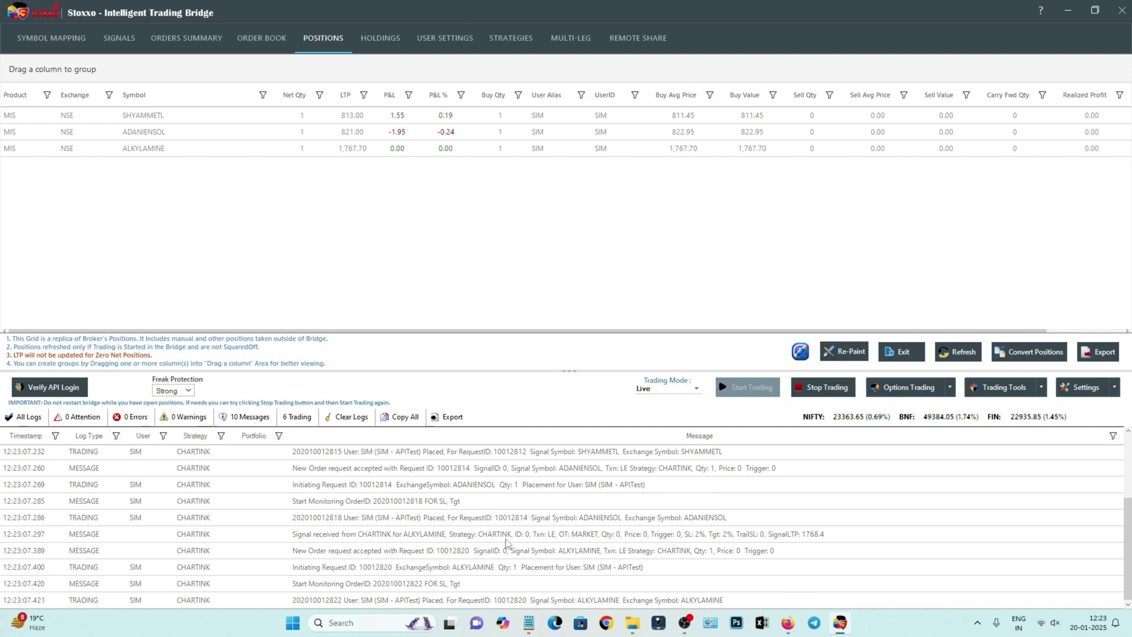
pyautogui.scroll(2, 510, 519)
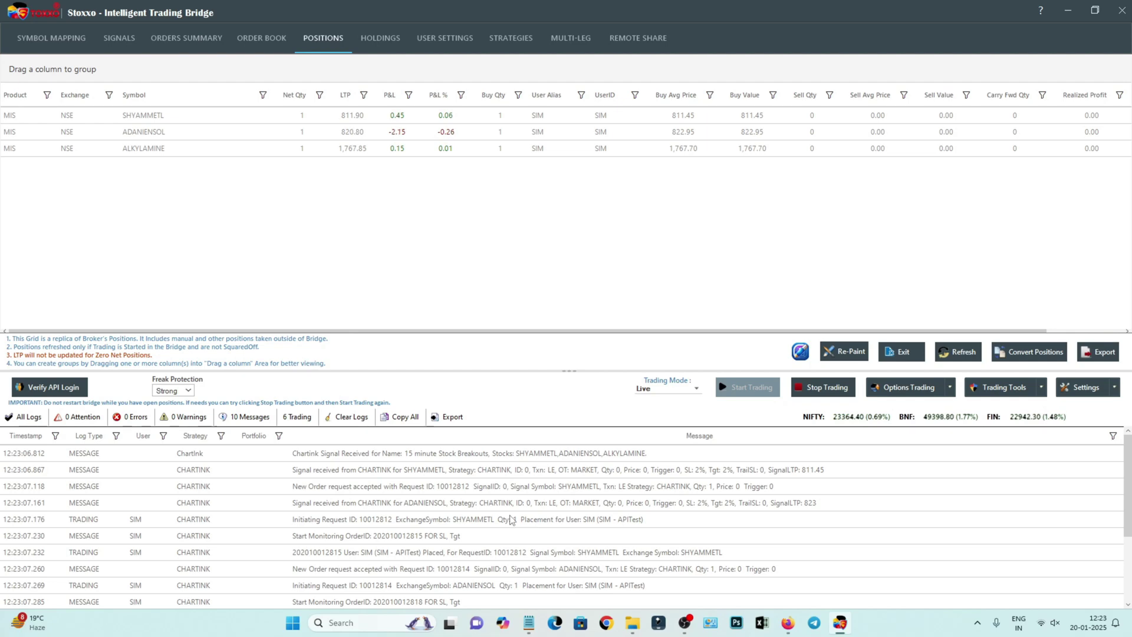
pyautogui.click(786, 621)
pyautogui.scroll(4, 664, 480)
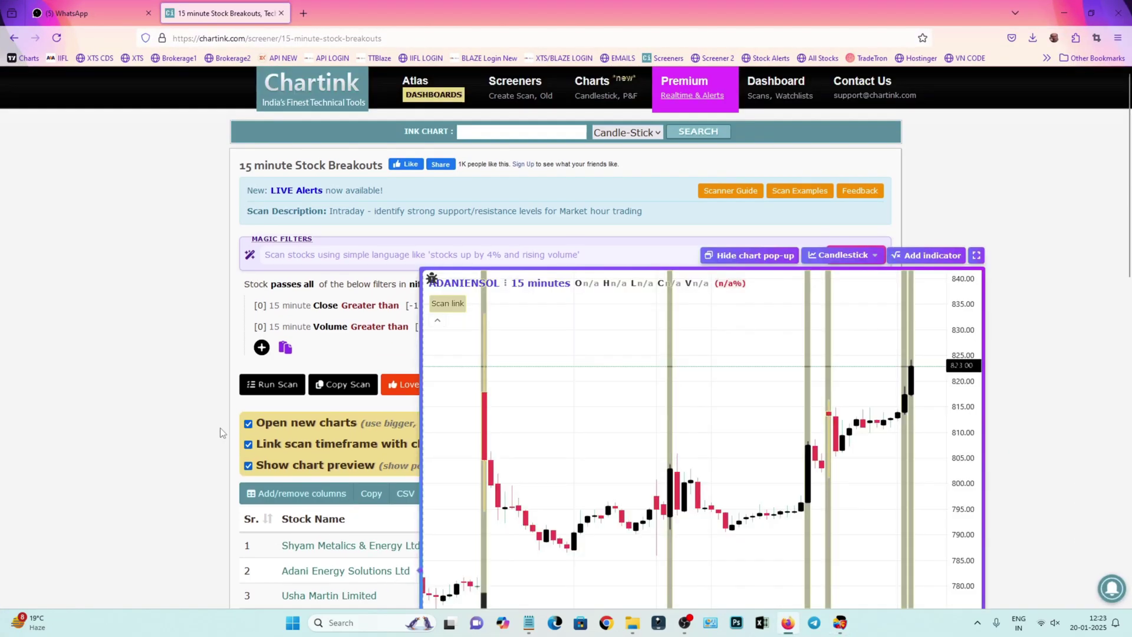